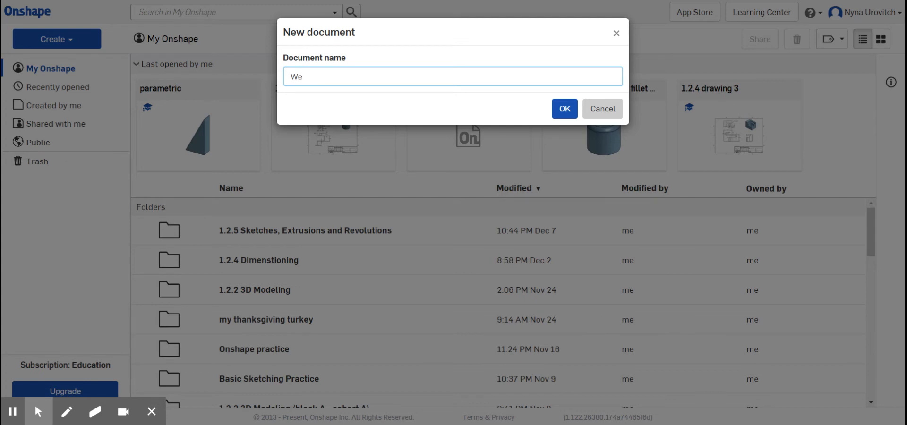
# Step: Name the new document Wedge and create it
pyautogui.write('dge')
pyautogui.click(563, 110)
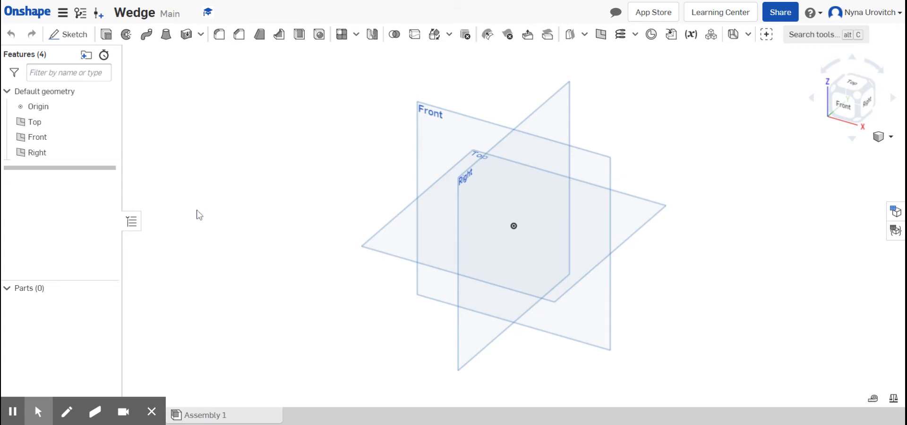
# Step: Add a length-type variable named length with a value of 1 in
pyautogui.click(697, 38)
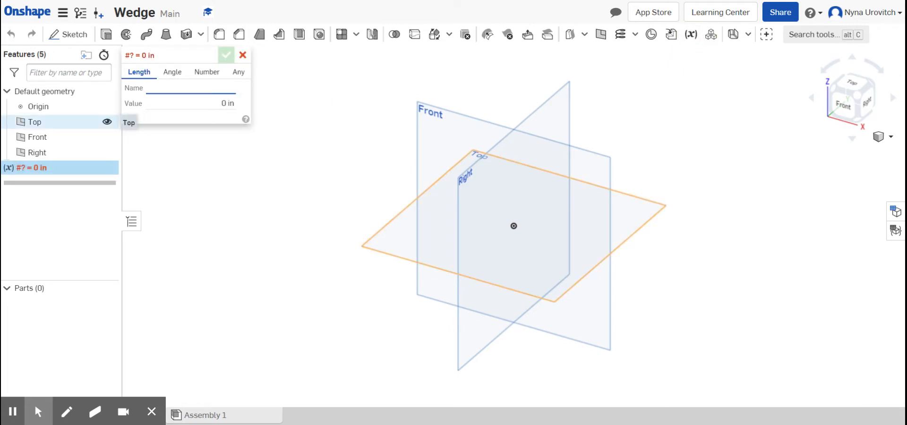
pyautogui.write('length')
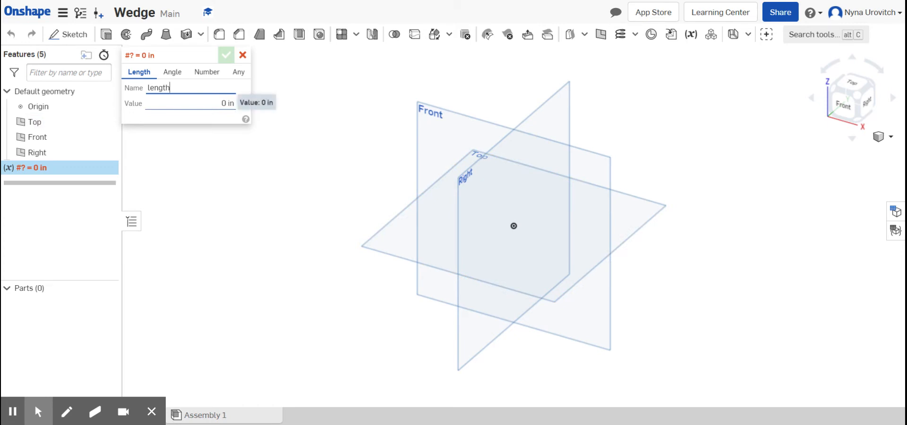
pyautogui.click(226, 103)
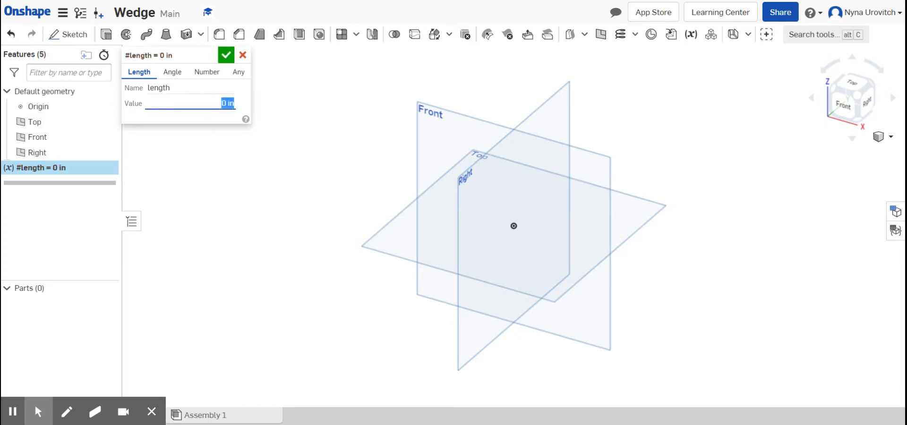
pyautogui.click(226, 103)
pyautogui.press('BackSpace')
pyautogui.write('1')
pyautogui.click(226, 56)
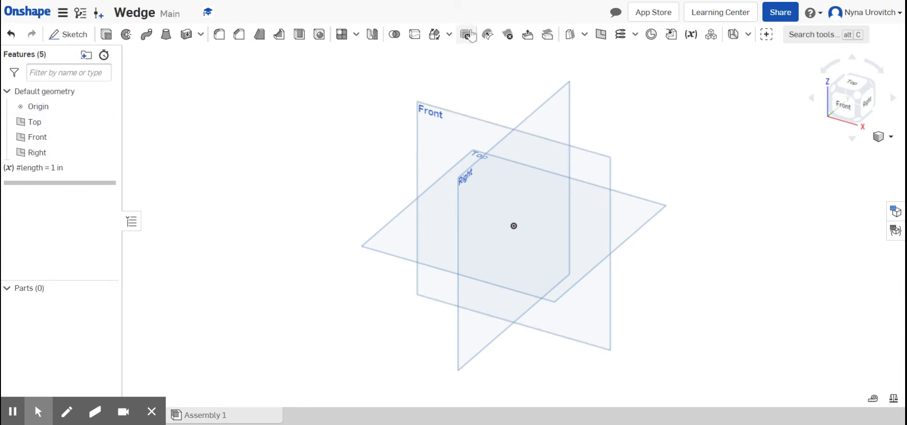
# Step: Add a length-type variable named Height with a value of 2 in
pyautogui.click(691, 35)
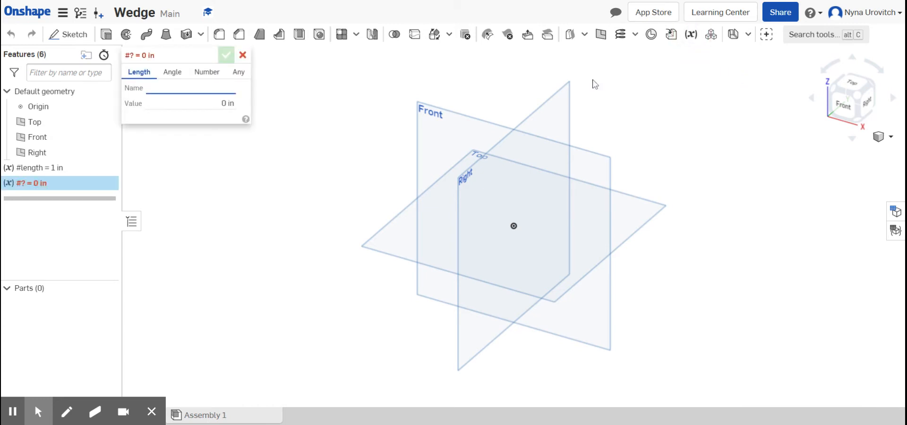
pyautogui.write('Height')
pyautogui.click(223, 103)
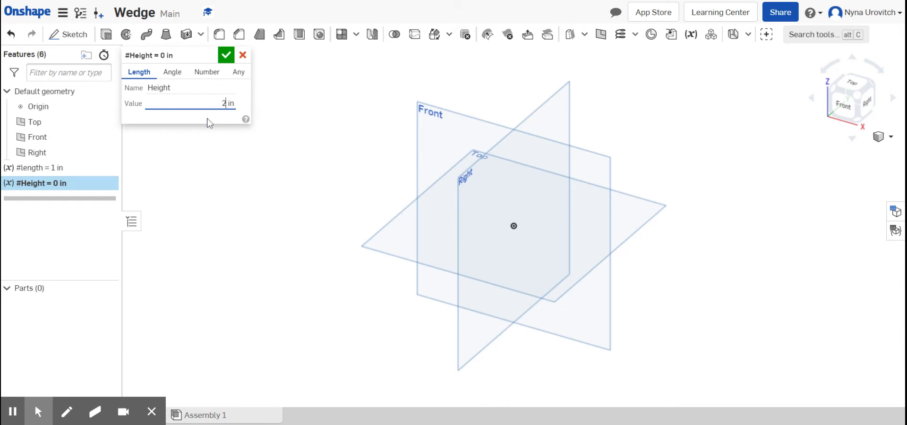
pyautogui.click(228, 56)
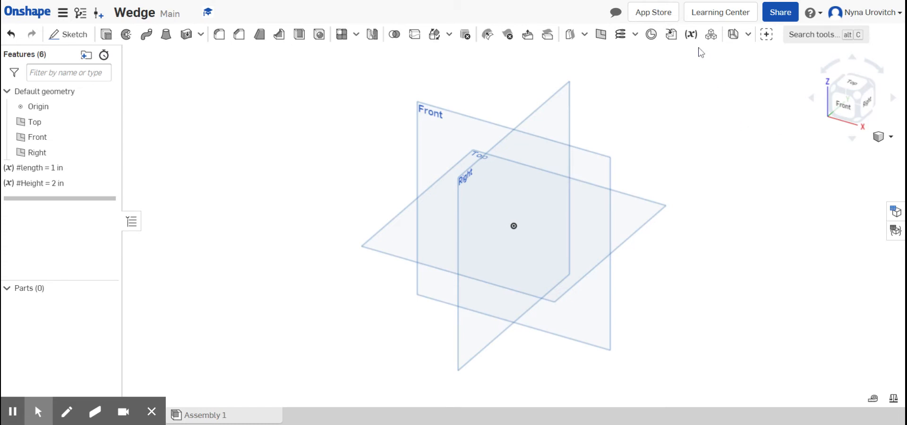
# Step: Add a length-type variable named Depth with a value of 0.5 in
pyautogui.click(692, 37)
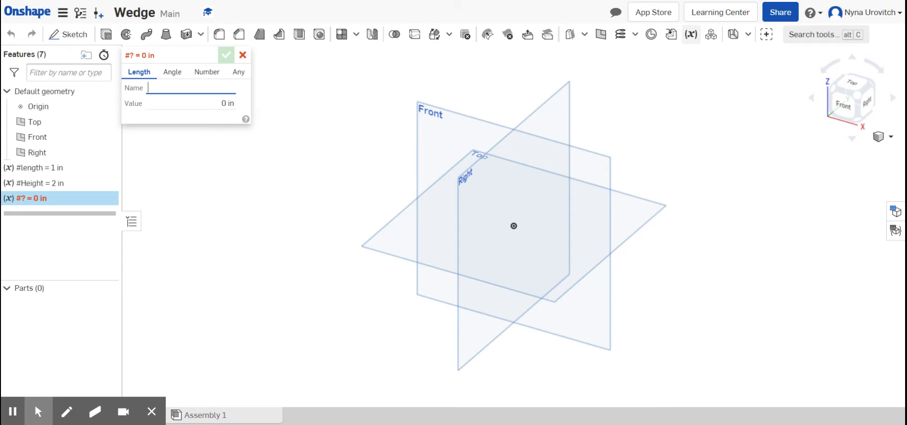
pyautogui.write('Depth')
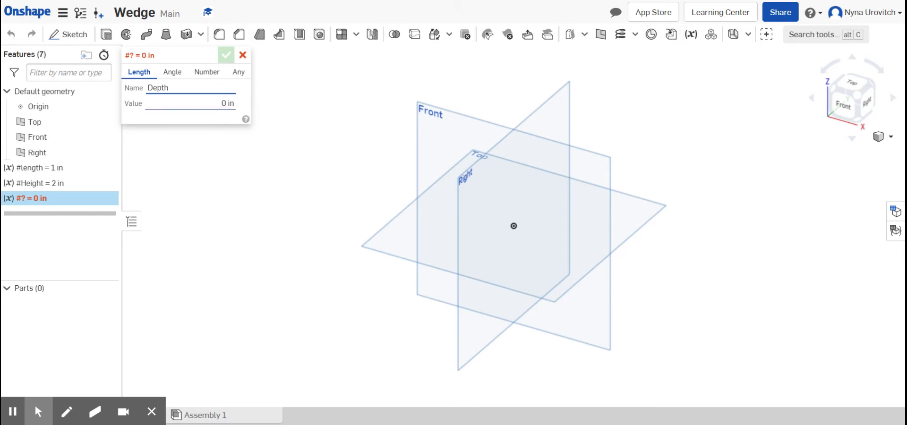
pyautogui.click(208, 103)
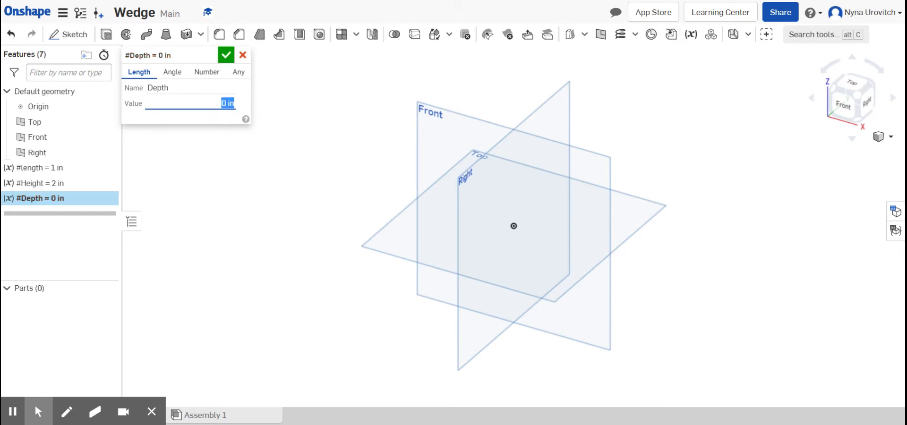
pyautogui.click(225, 103)
pyautogui.press('BackSpace')
pyautogui.write('.5')
pyautogui.press('Return')
pyautogui.click(226, 56)
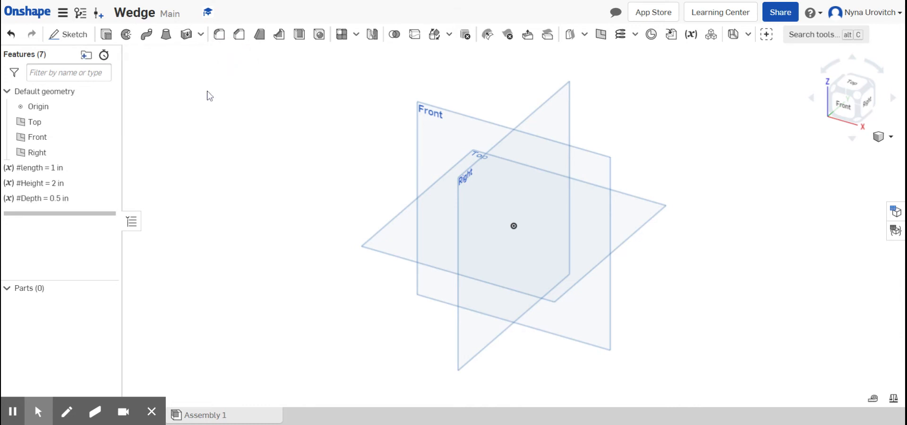
# Step: Sketch a right triangle on the Front plane with its right-angle corner at the origin, about 1.47 in high and 1.45 in wide
pyautogui.click(447, 145)
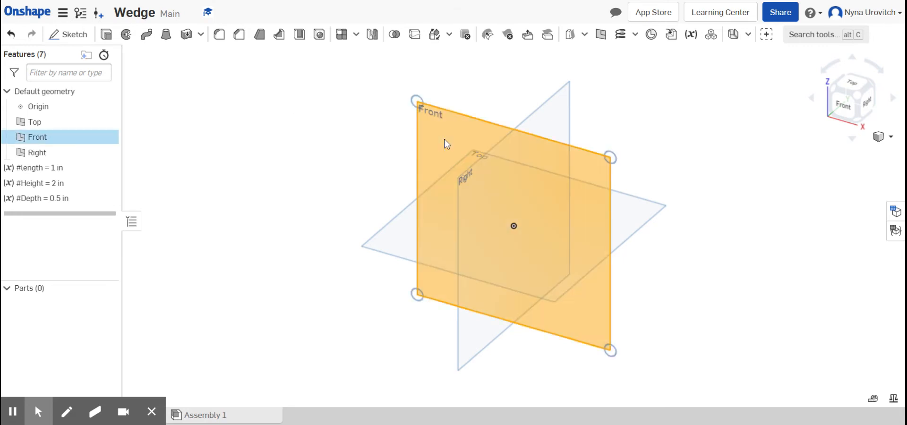
pyautogui.click(842, 110)
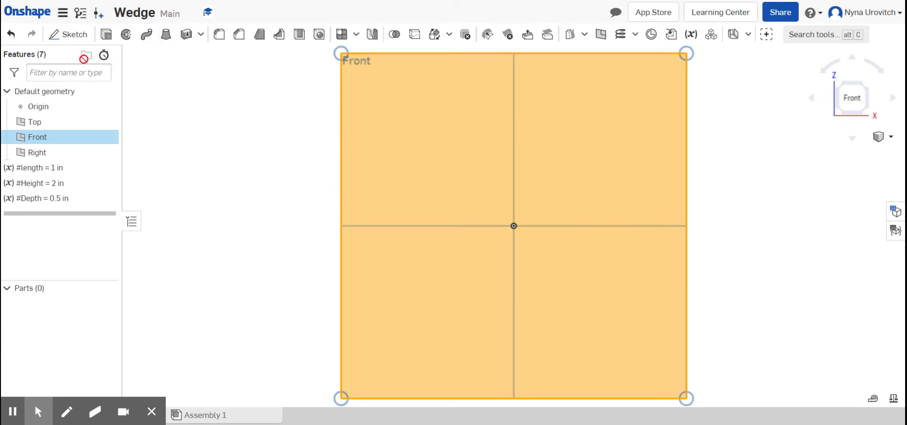
pyautogui.click(74, 35)
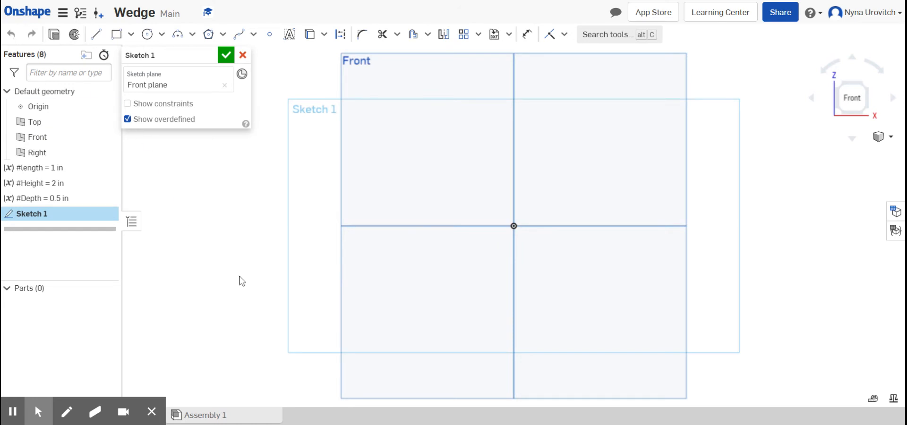
pyautogui.click(96, 34)
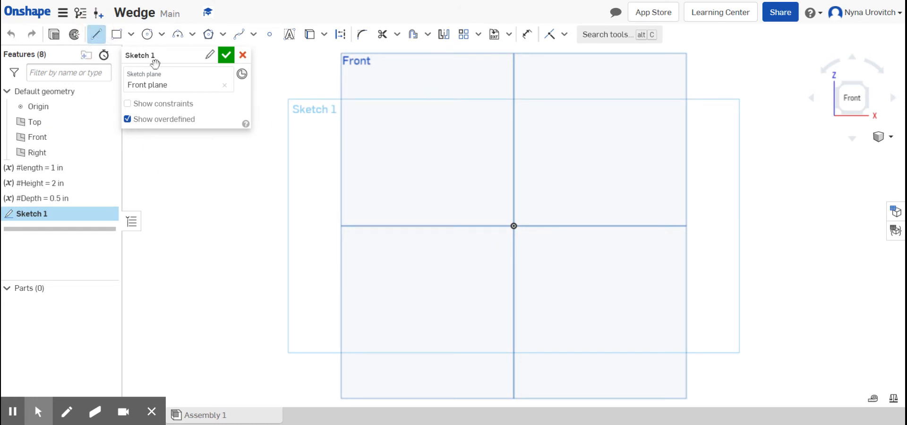
pyautogui.click(513, 226)
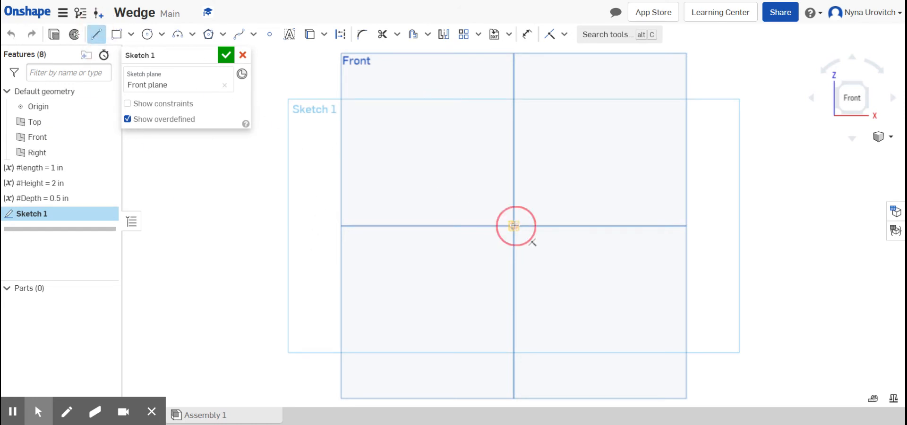
pyautogui.click(514, 141)
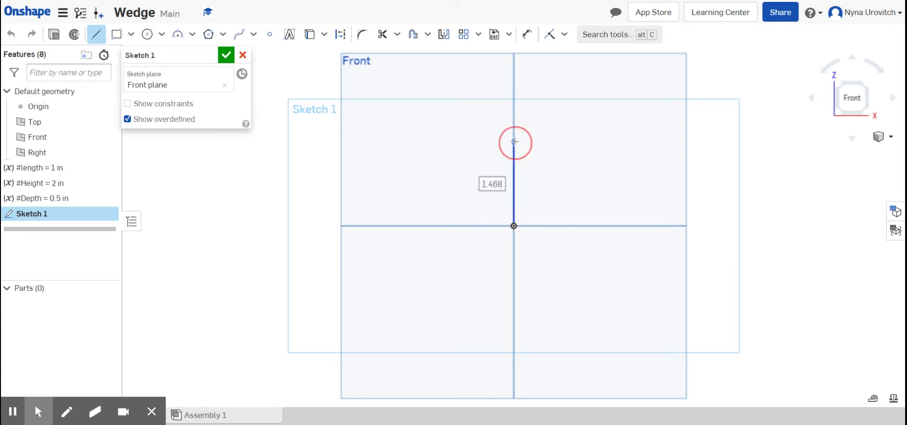
pyautogui.click(595, 226)
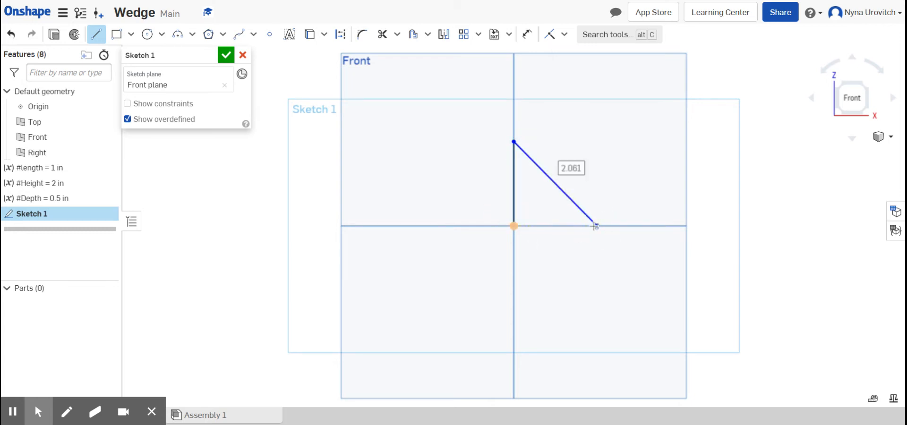
pyautogui.click(514, 227)
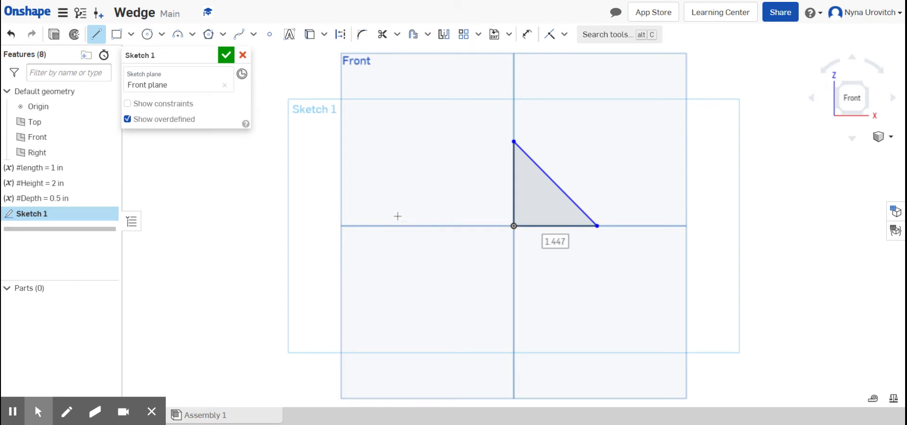
# Step: Dimension the triangle's vertical side and set it to the #Height variable
pyautogui.click(528, 37)
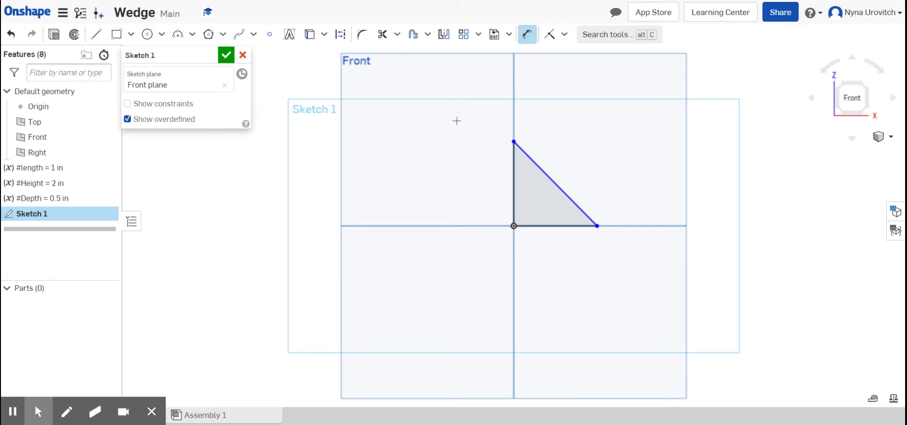
pyautogui.click(514, 180)
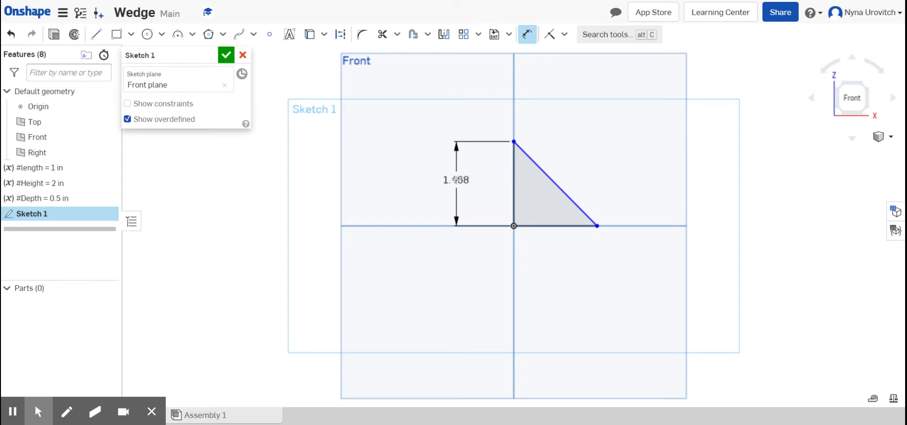
pyautogui.click(455, 179)
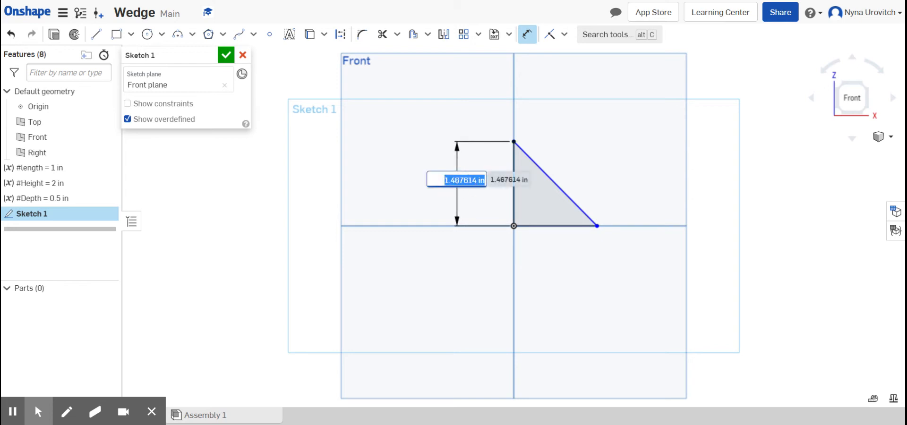
pyautogui.press('BackSpace')
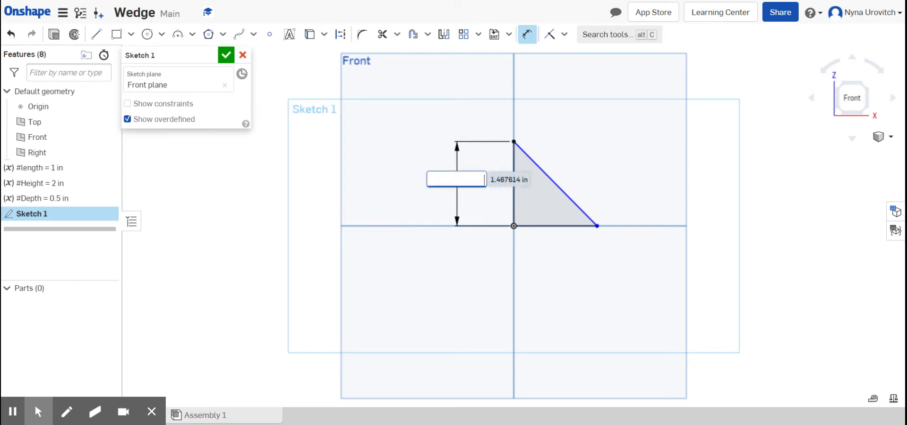
pyautogui.write('#')
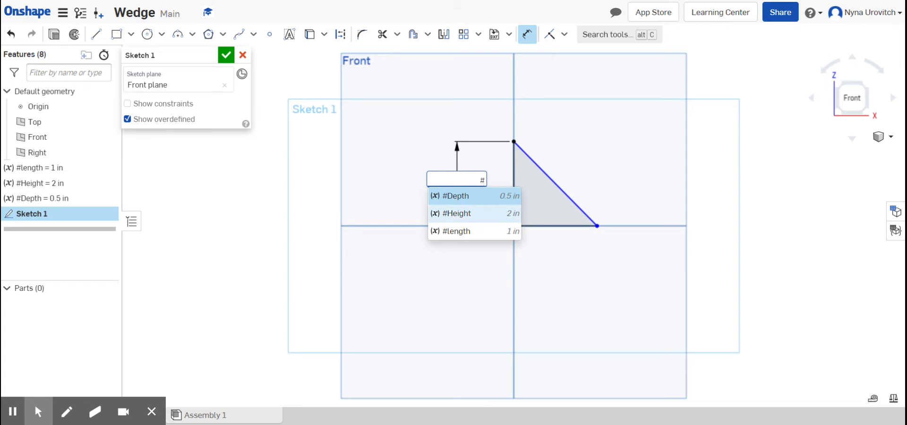
pyautogui.click(463, 213)
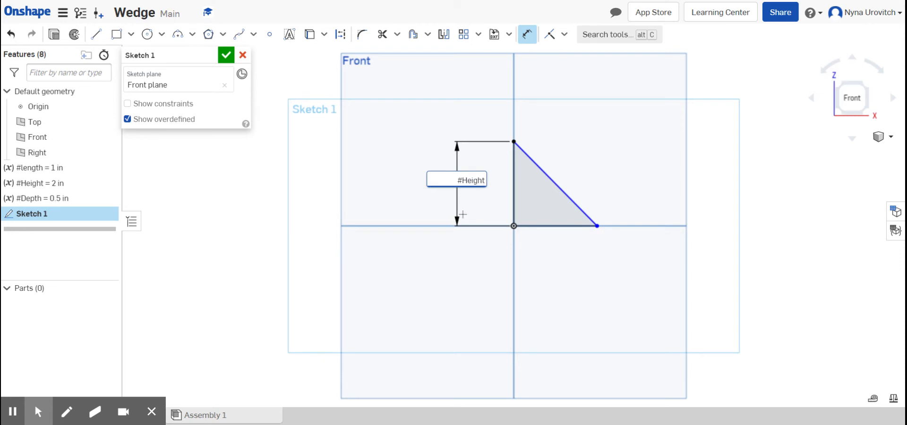
pyautogui.press('Return')
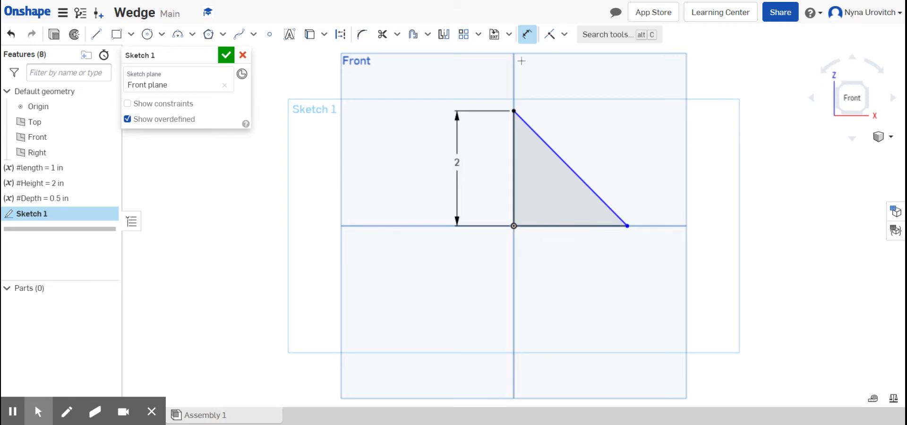
# Step: Dimension the triangle's horizontal base with the #length variable and finish the sketch
pyautogui.click(577, 227)
pyautogui.click(577, 227)
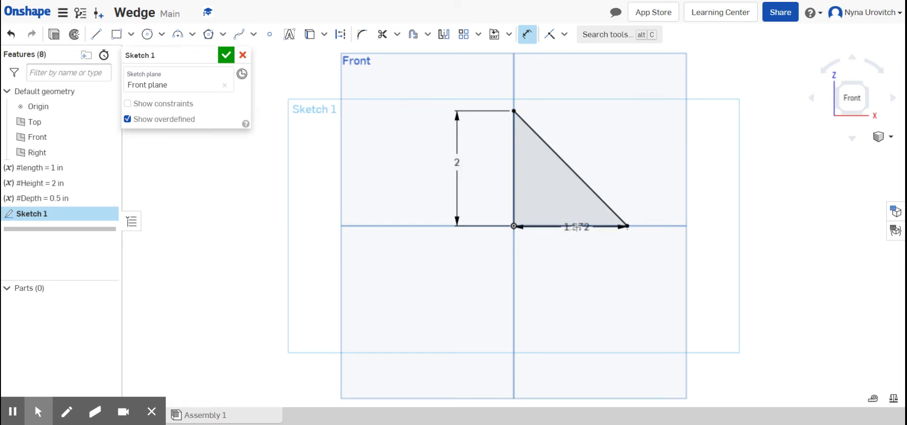
pyautogui.doubleClick(577, 226)
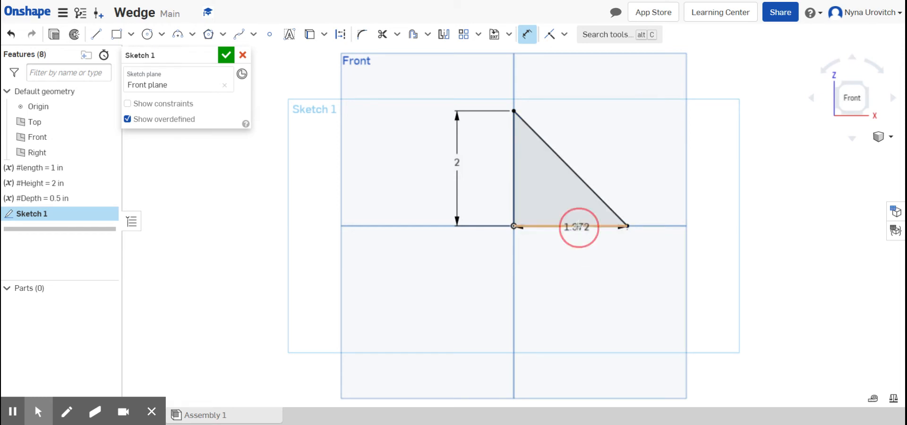
pyautogui.press('BackSpace')
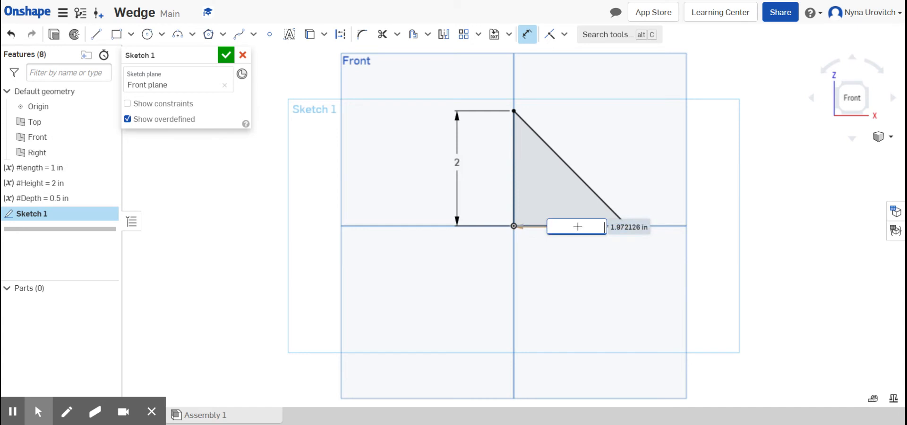
pyautogui.write('#')
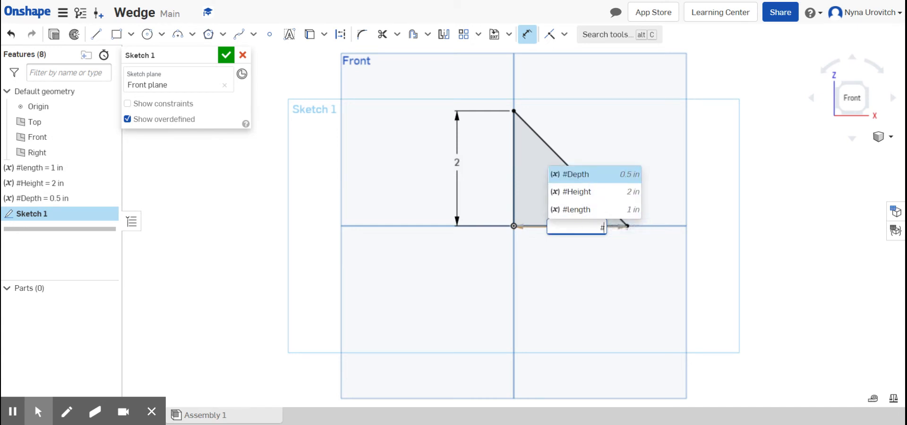
pyautogui.click(583, 209)
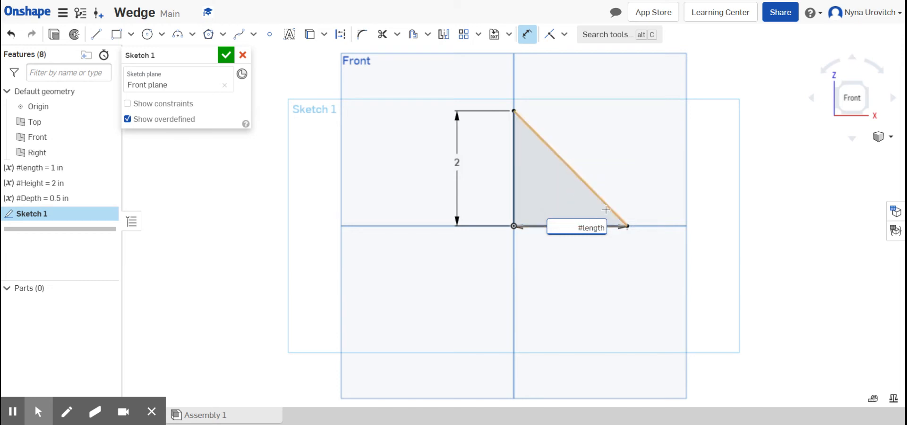
pyautogui.press('Return')
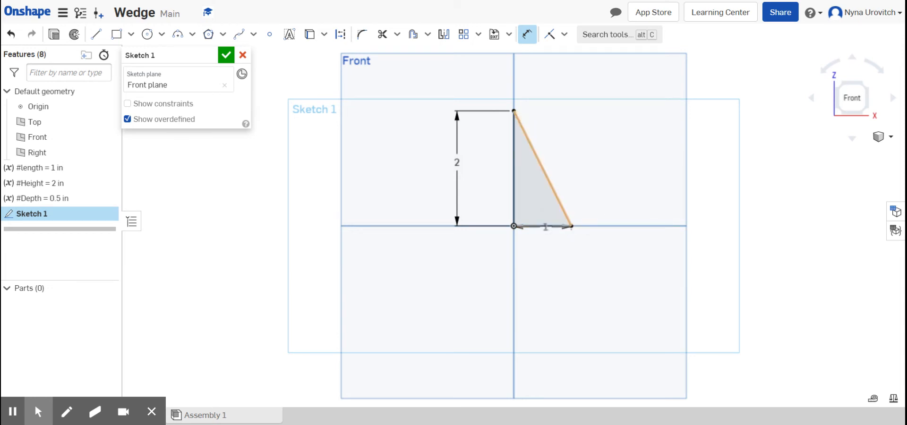
pyautogui.click(569, 287)
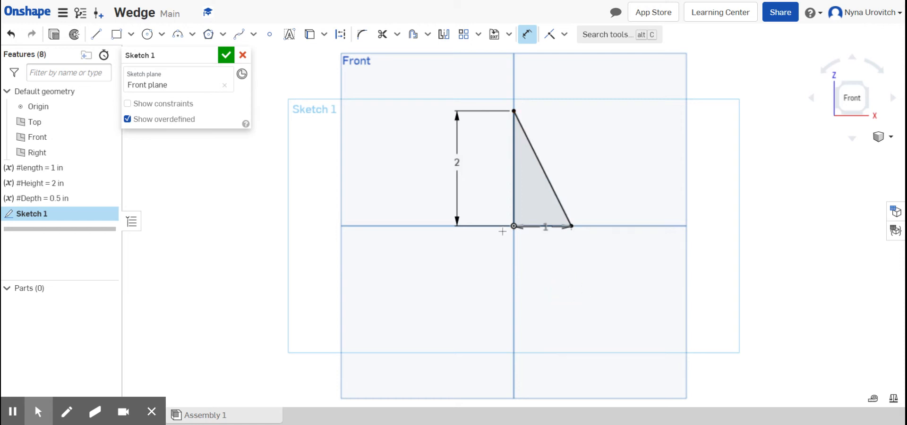
pyautogui.click(226, 56)
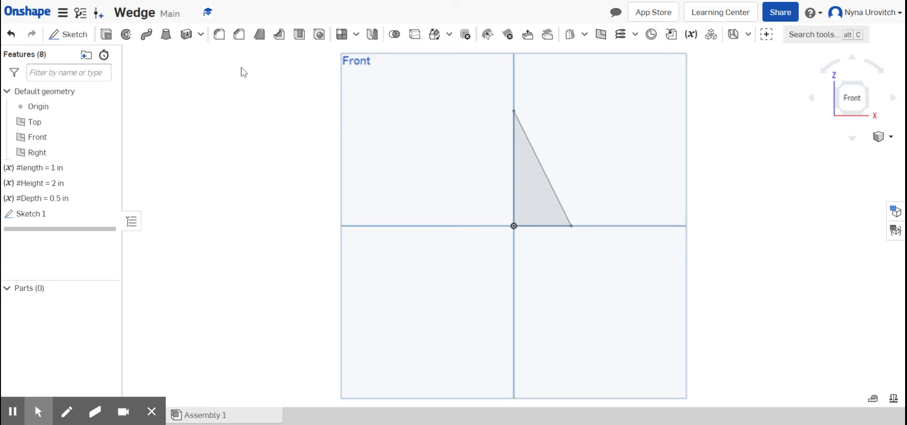
# Step: Try to extrude a new solid to the #Depth variable without choosing a sketch region
pyautogui.click(108, 36)
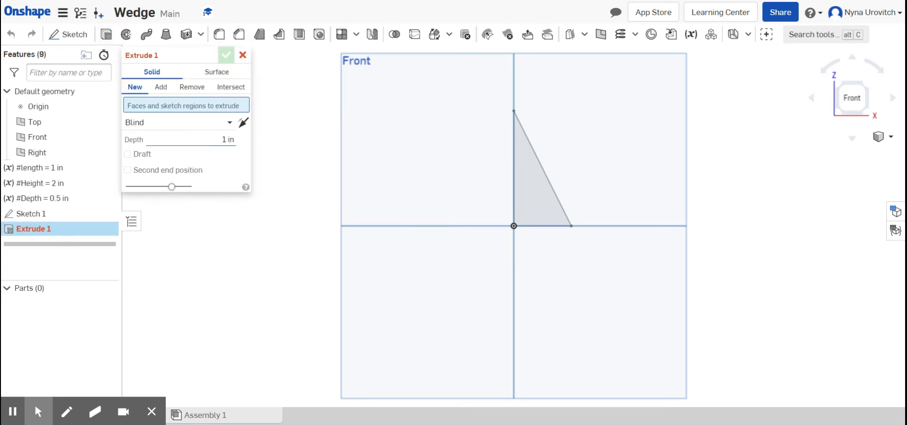
pyautogui.click(226, 141)
pyautogui.click(226, 141)
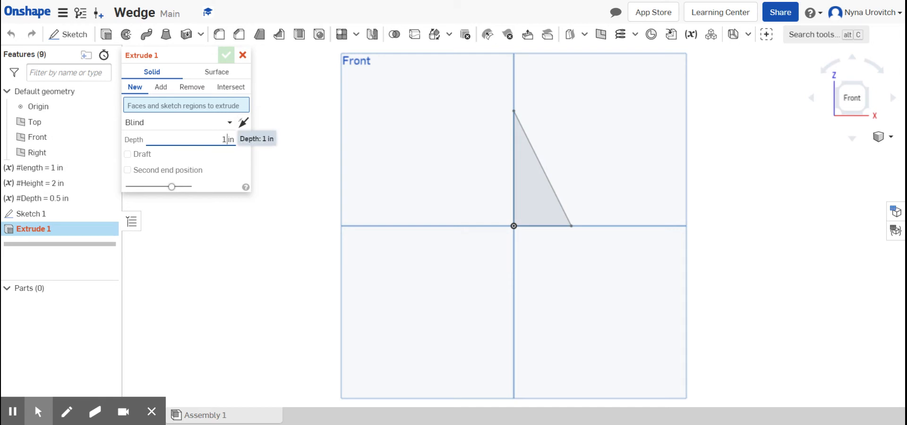
pyautogui.press('BackSpace')
pyautogui.press('BackSpace')
pyautogui.press('BackSpace')
pyautogui.press('BackSpace')
pyautogui.write('#')
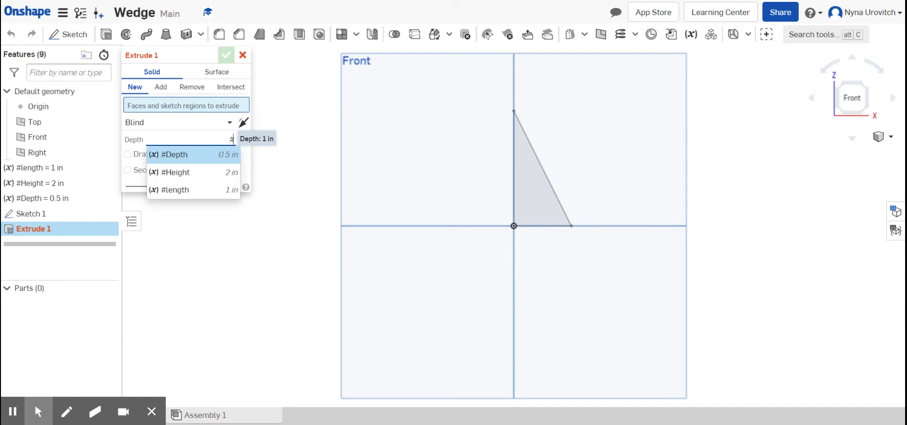
pyautogui.click(199, 154)
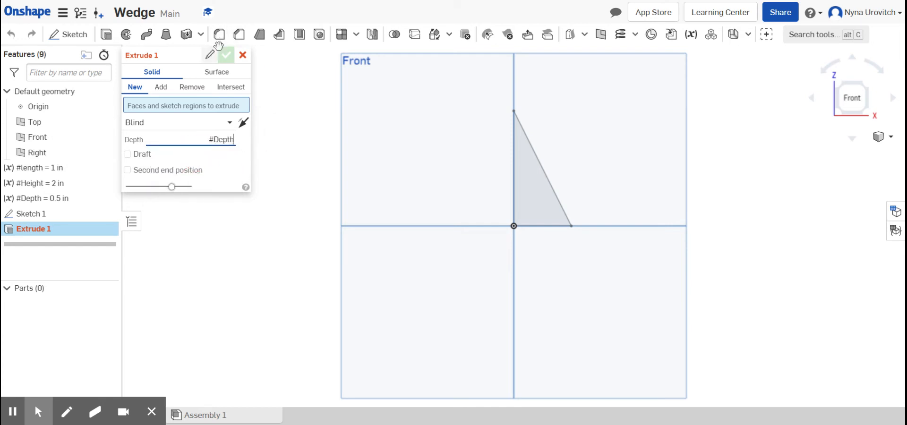
pyautogui.click(225, 56)
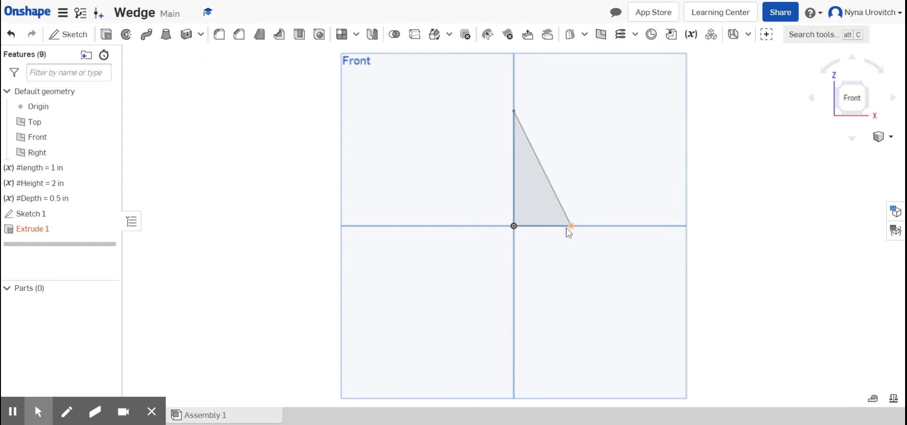
# Step: Extrude the triangular sketch region as a new solid with a blind depth of #Depth, checking it in isometric view
pyautogui.click(532, 213)
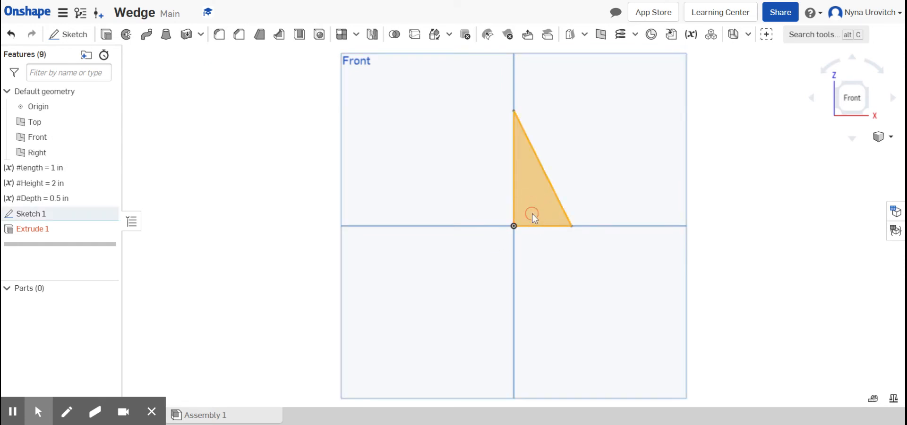
pyautogui.click(103, 35)
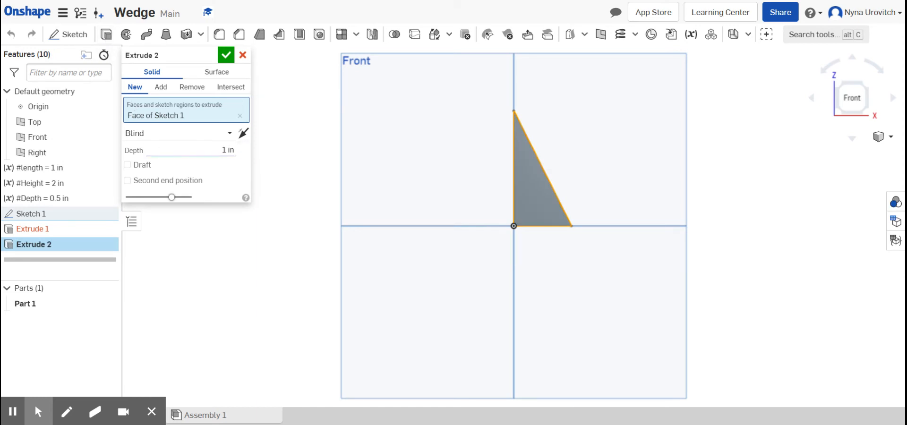
pyautogui.click(204, 151)
pyautogui.press('BackSpace')
pyautogui.write('#')
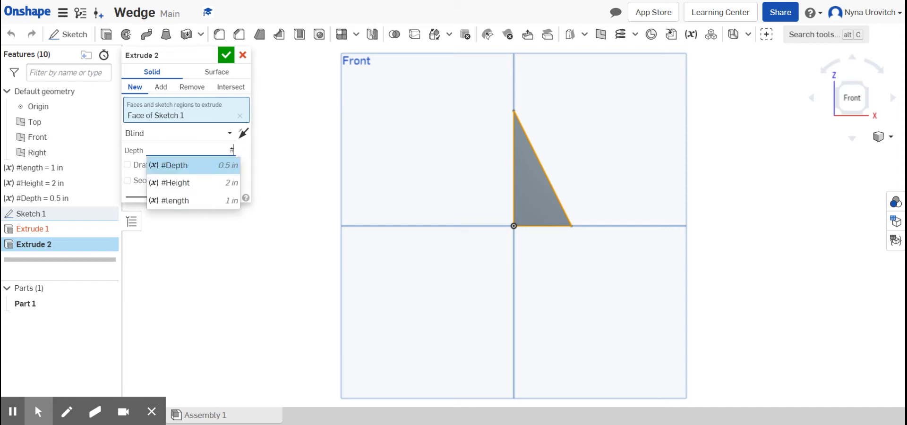
pyautogui.click(205, 165)
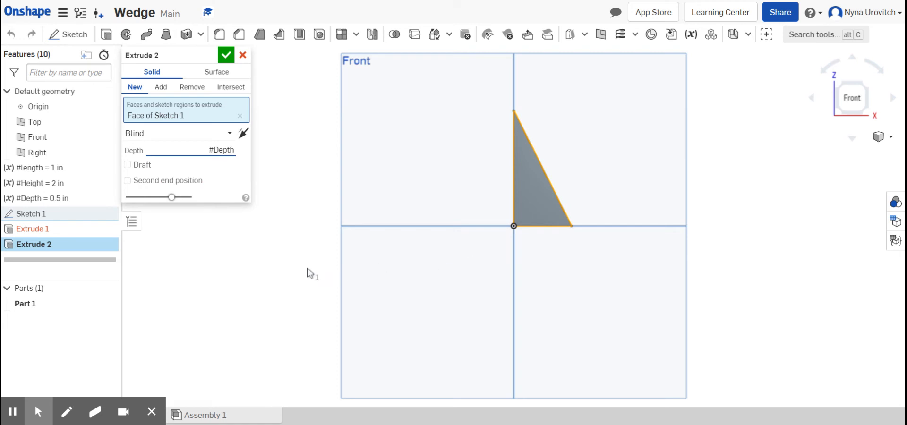
pyautogui.click(229, 56)
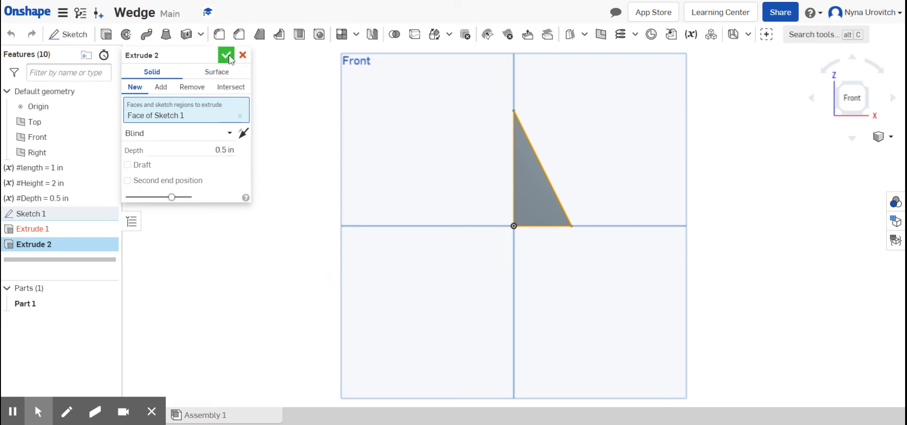
pyautogui.click(889, 141)
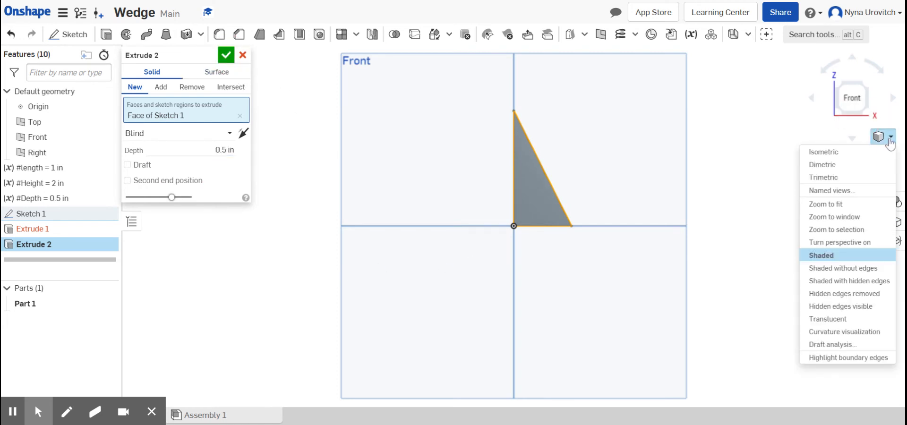
pyautogui.click(879, 154)
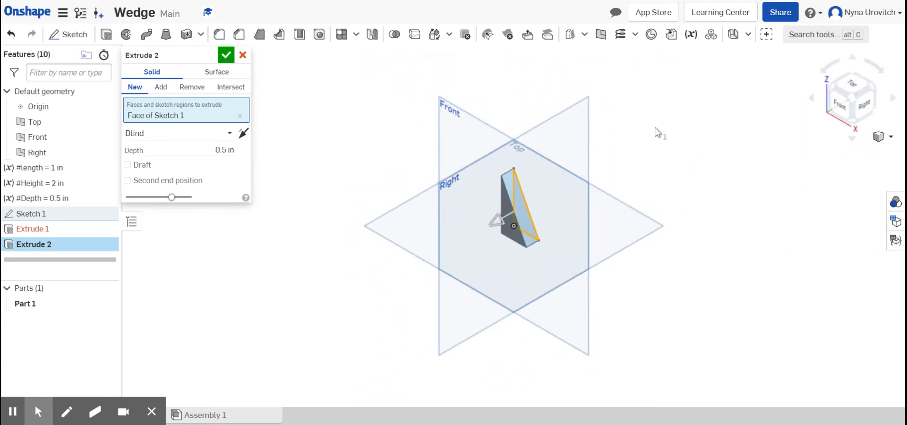
pyautogui.click(226, 55)
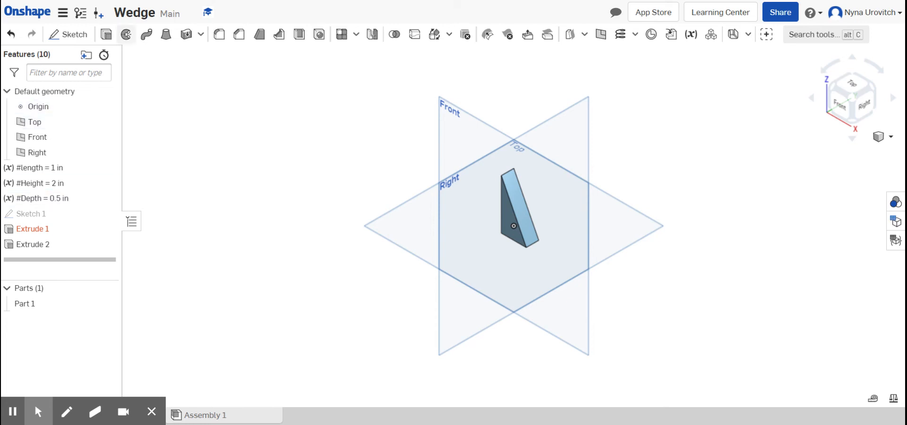
# Step: Set the length variable to 5 in
pyautogui.click(195, 80)
pyautogui.doubleClick(57, 169)
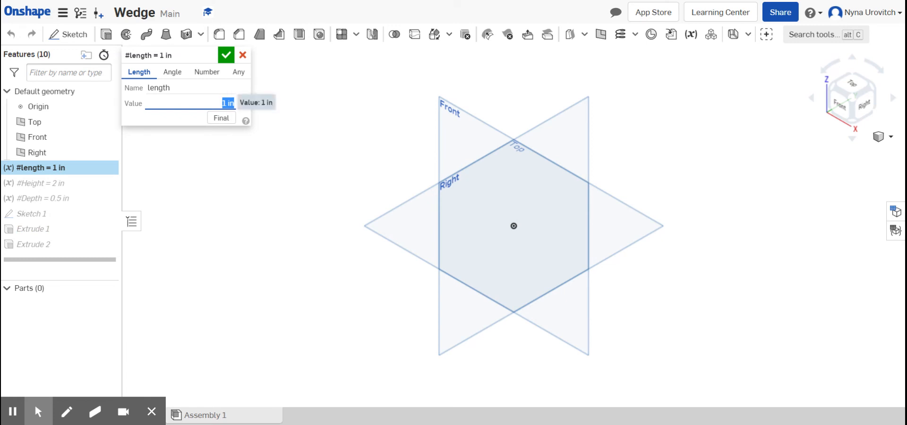
pyautogui.press('BackSpace')
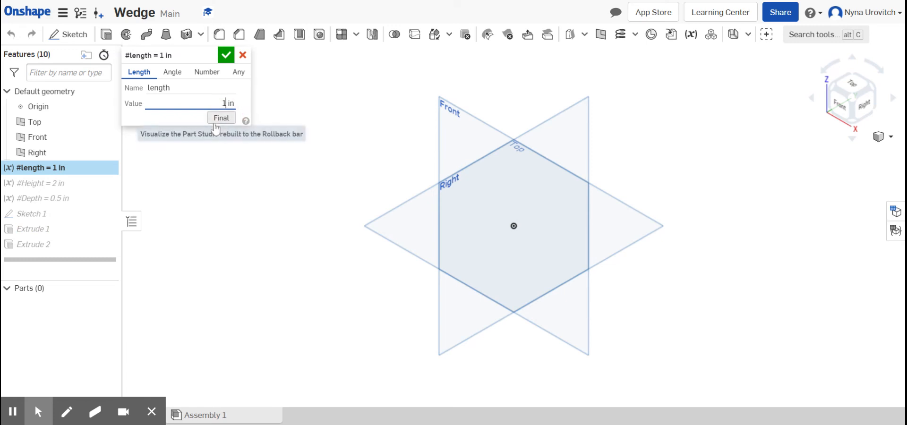
pyautogui.write('5')
pyautogui.press('Return')
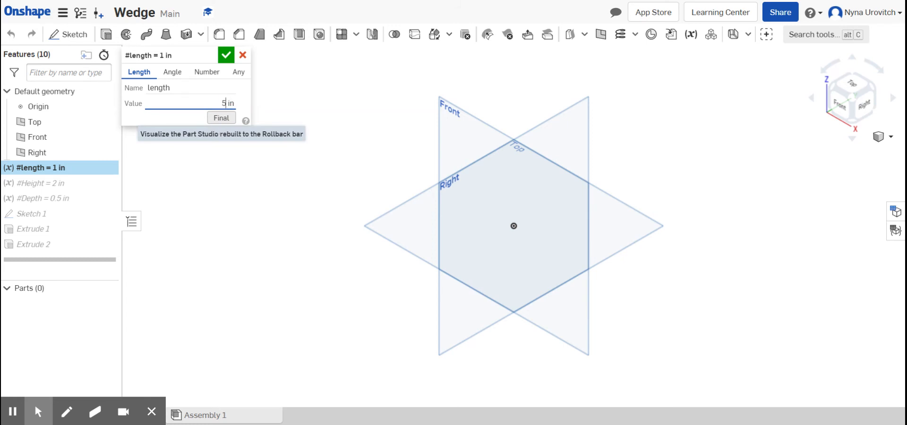
pyautogui.click(227, 55)
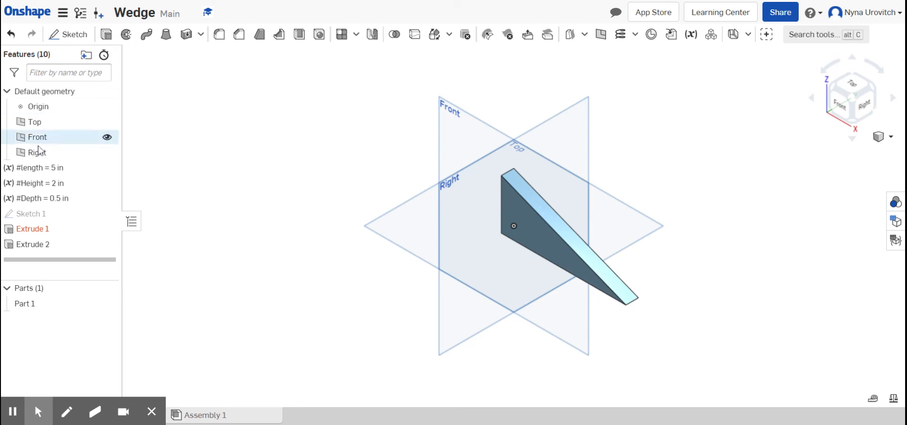
# Step: Set the Height variable to 3 in
pyautogui.doubleClick(53, 189)
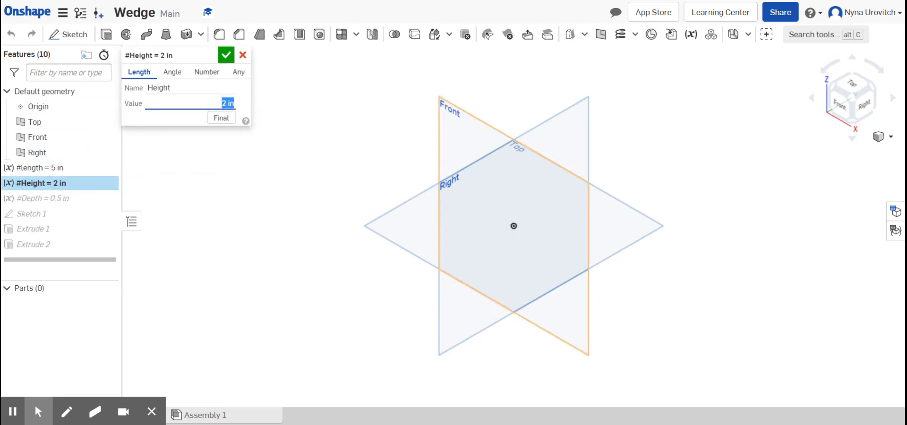
pyautogui.click(226, 104)
pyautogui.press('BackSpace')
pyautogui.write('3')
pyautogui.click(226, 58)
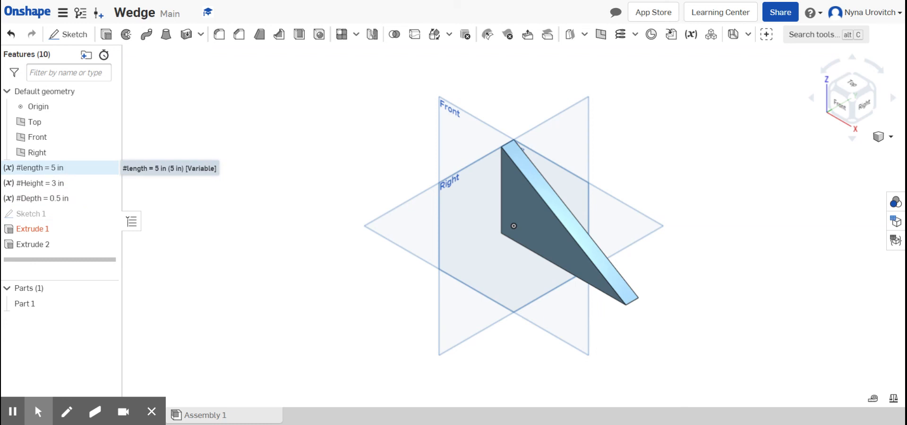
# Step: Set the length variable to 3 in
pyautogui.doubleClick(61, 168)
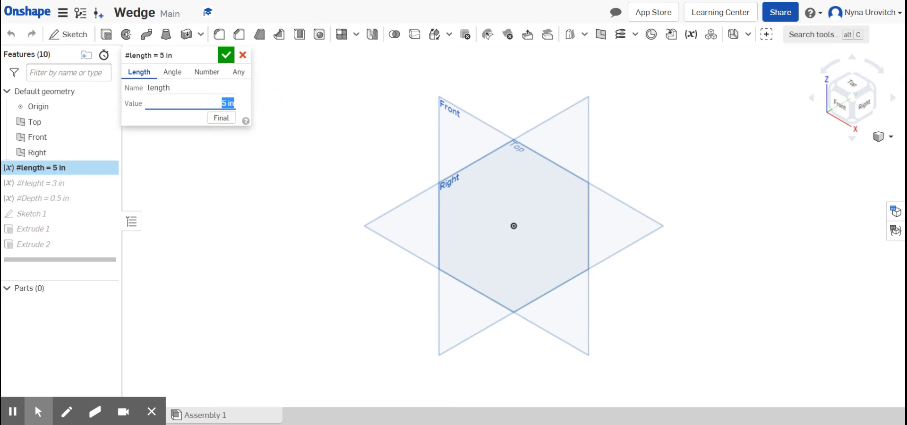
pyautogui.click(228, 103)
pyautogui.press('BackSpace')
pyautogui.write('3')
pyautogui.click(226, 56)
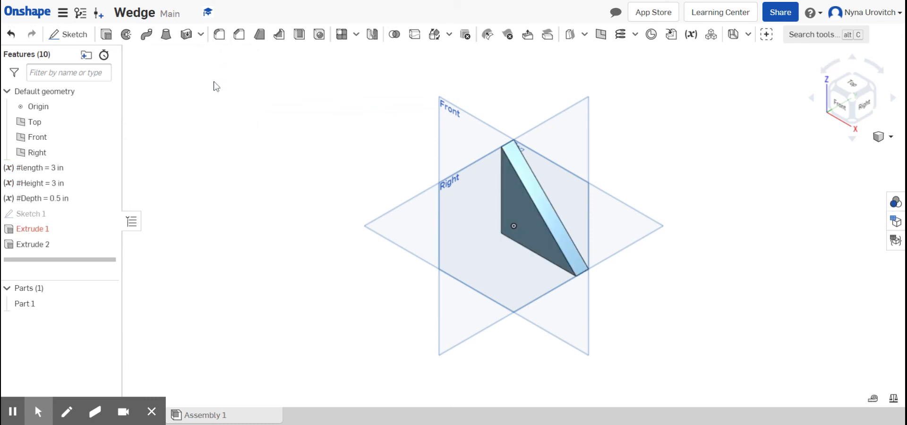
# Step: Make the Height variable depend on the length by setting its value to 1.5*#length
pyautogui.doubleClick(58, 184)
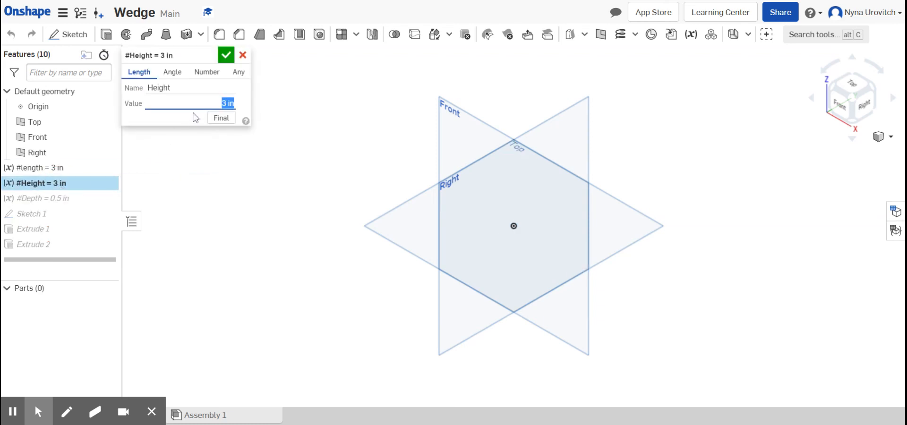
pyautogui.press('BackSpace')
pyautogui.write('1.5*')
pyautogui.write('#')
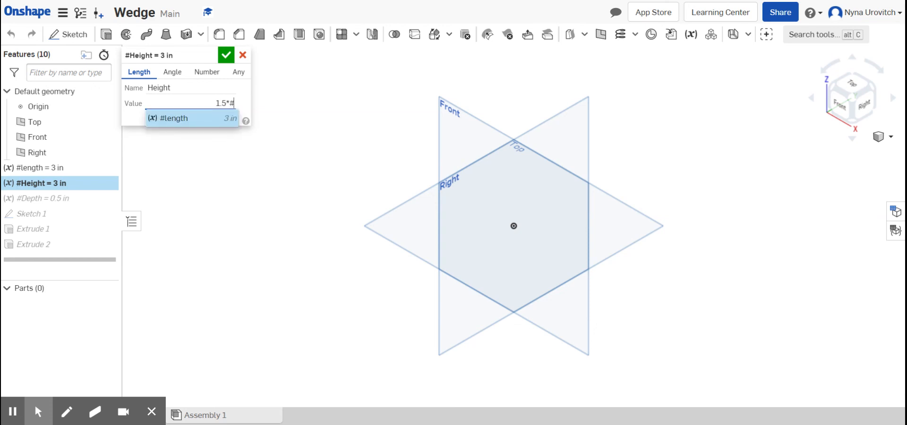
pyautogui.click(197, 123)
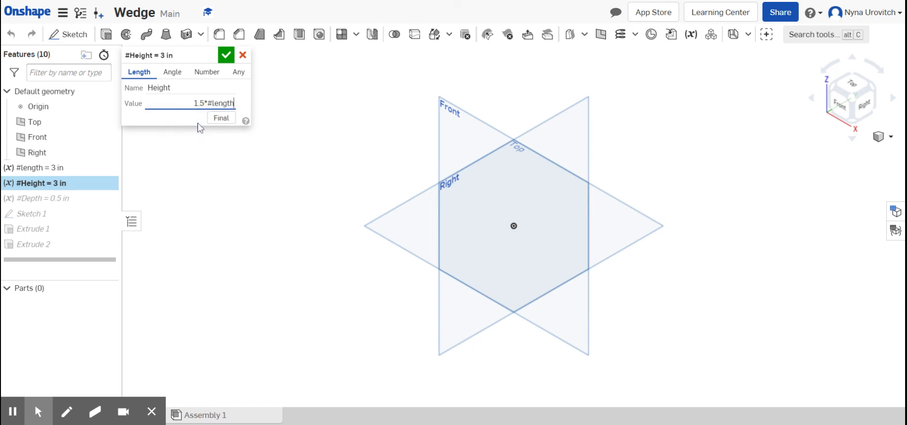
pyautogui.click(231, 56)
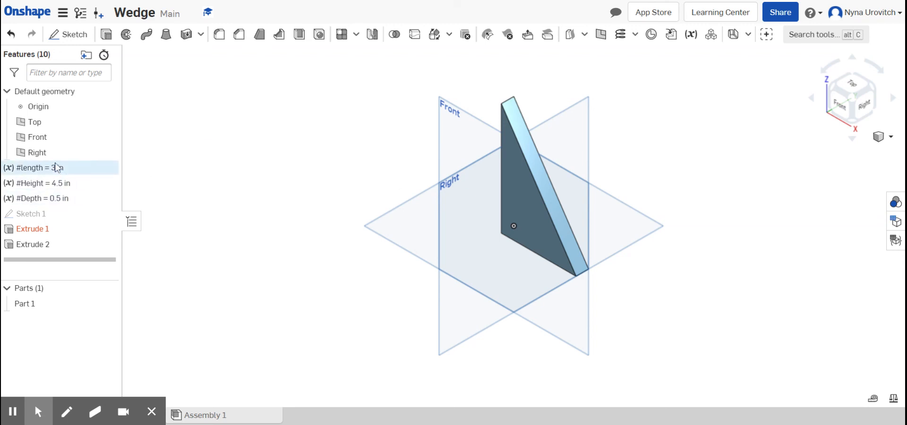
# Step: Make the Depth variable depend on the length by setting its value to .5*#length
pyautogui.moveTo(61, 187)
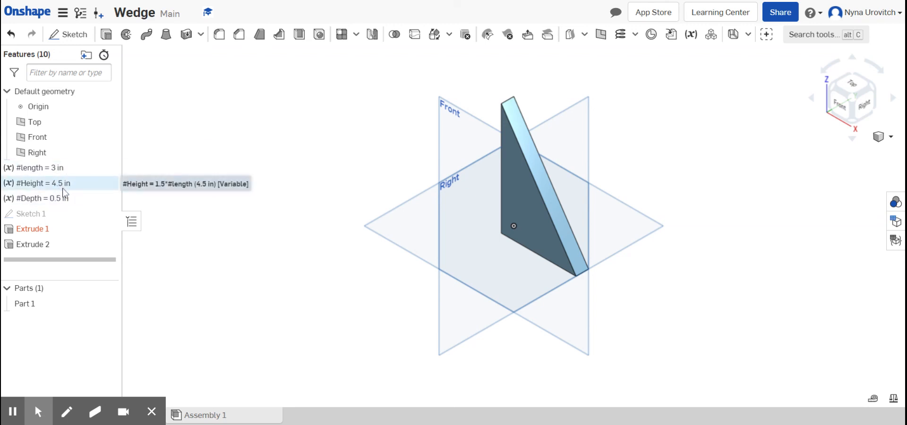
pyautogui.moveTo(70, 200)
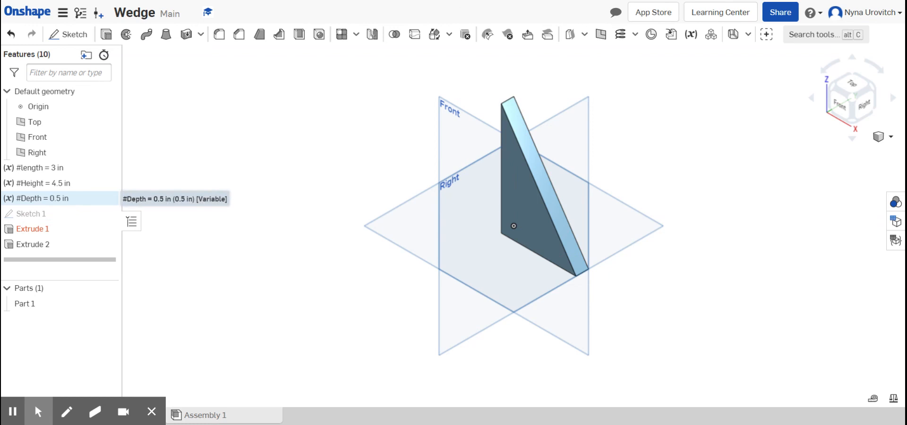
pyautogui.doubleClick(71, 201)
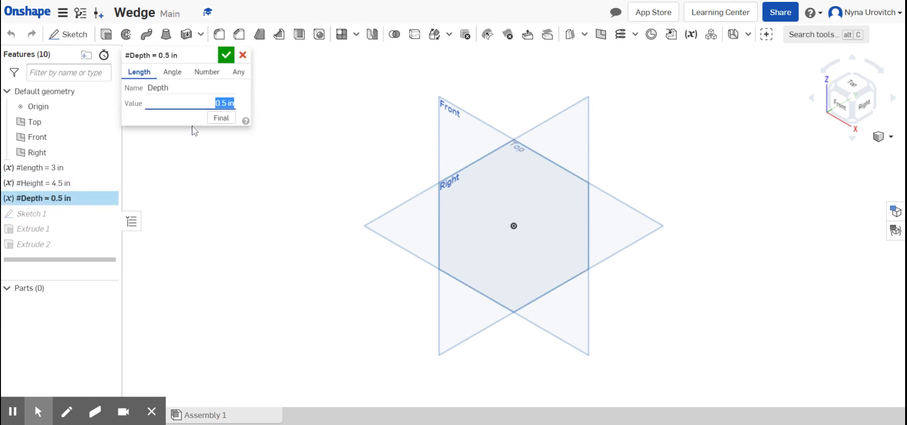
pyautogui.press('BackSpace')
pyautogui.write('.5"')
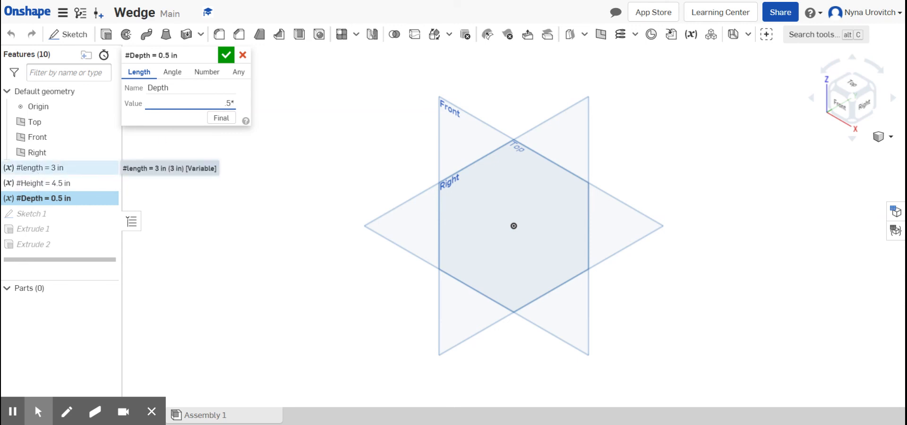
pyautogui.click(33, 170)
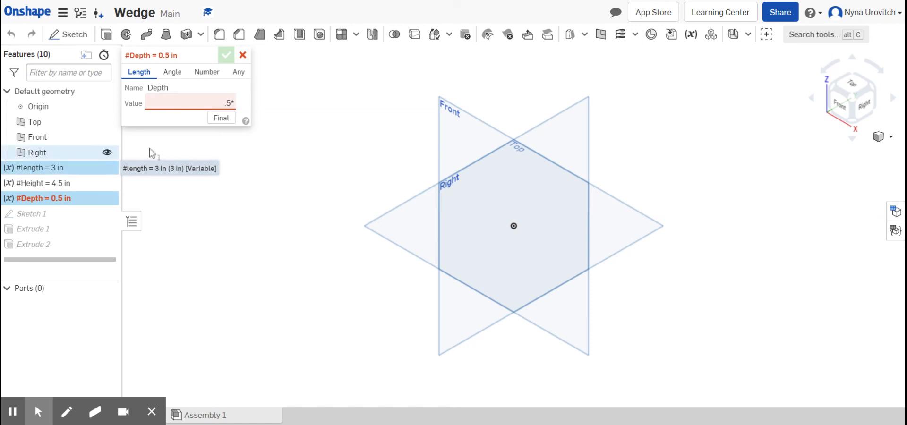
pyautogui.click(230, 103)
pyautogui.click(232, 103)
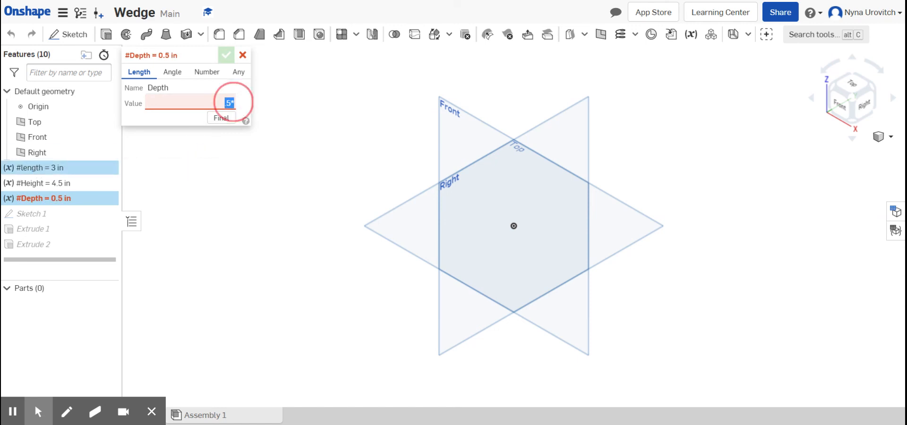
pyautogui.write('#')
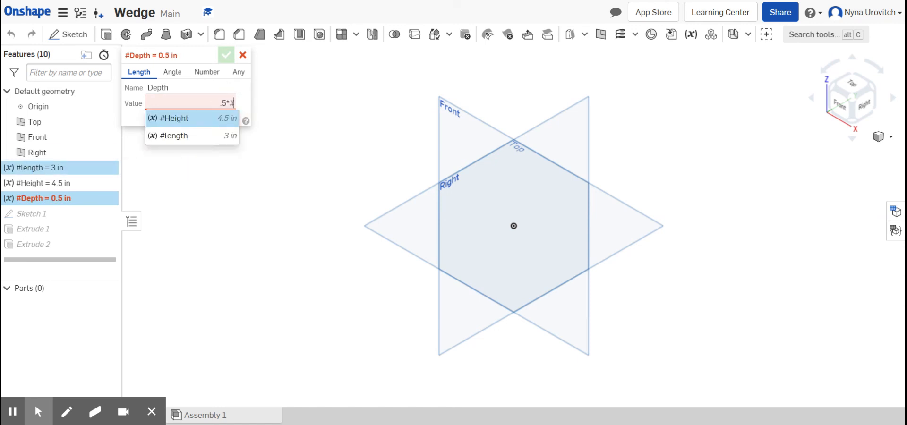
pyautogui.click(197, 136)
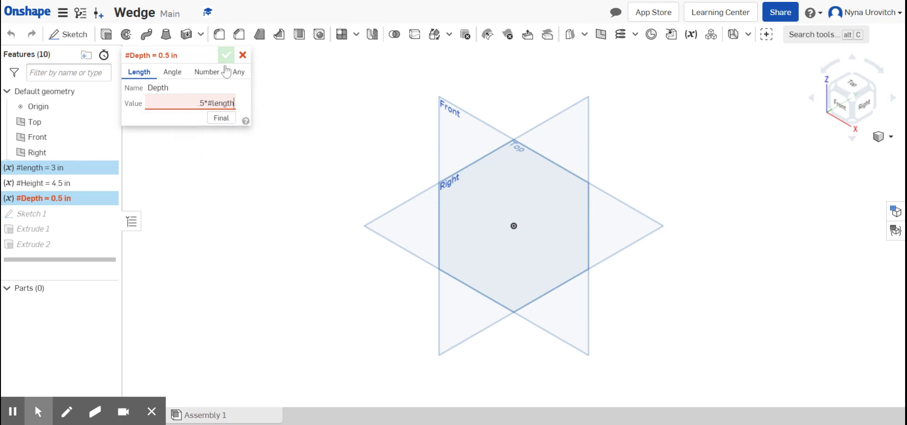
pyautogui.click(242, 108)
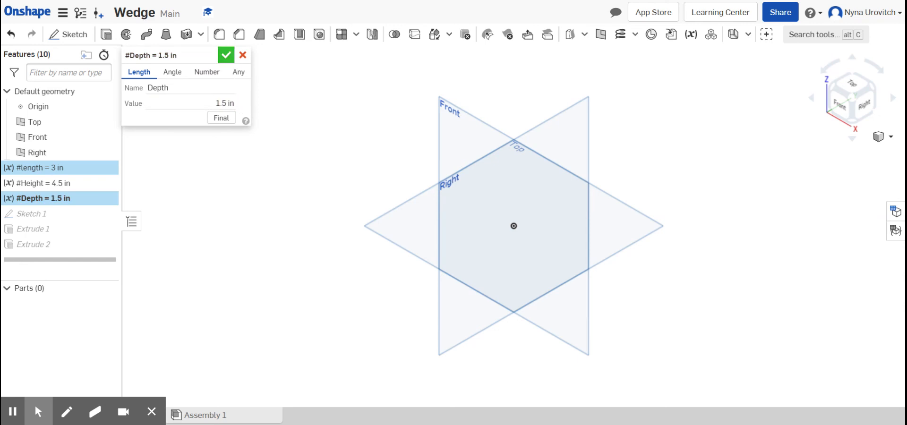
pyautogui.click(232, 59)
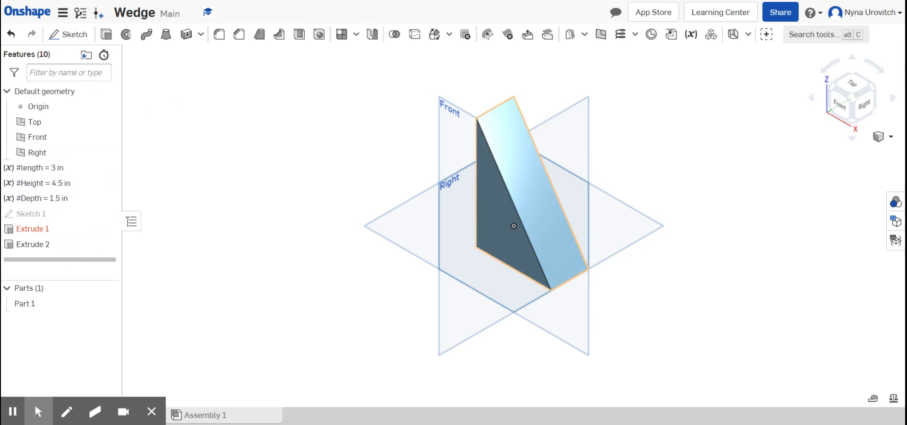
# Step: Delete the failed Extrude 1 feature from the wedge model
pyautogui.click(58, 228)
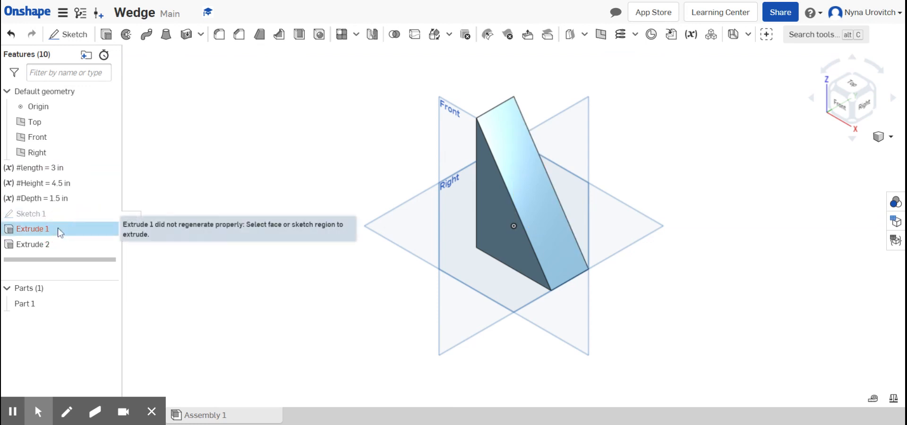
pyautogui.rightClick(47, 230)
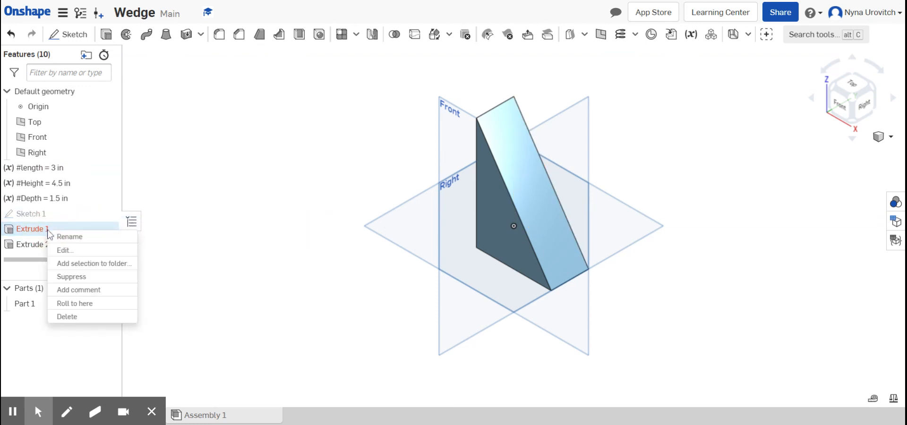
pyautogui.click(74, 317)
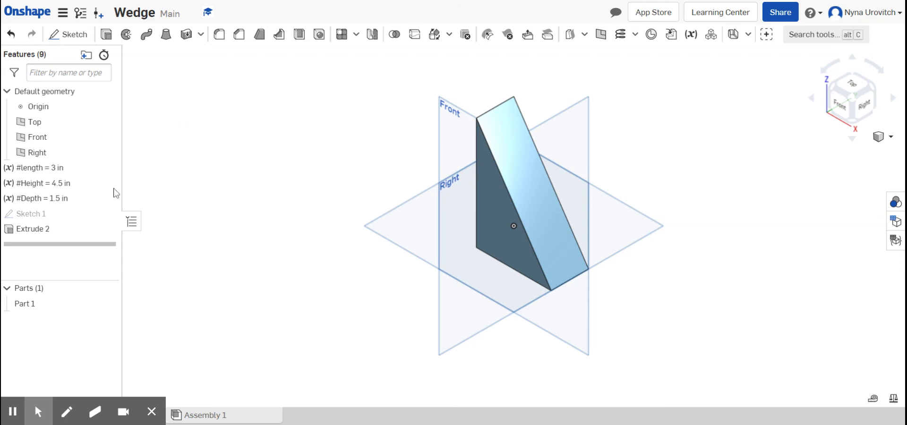
# Step: Test the wedge's scaling by setting the length variable to 7 in, and undo that change
pyautogui.doubleClick(67, 169)
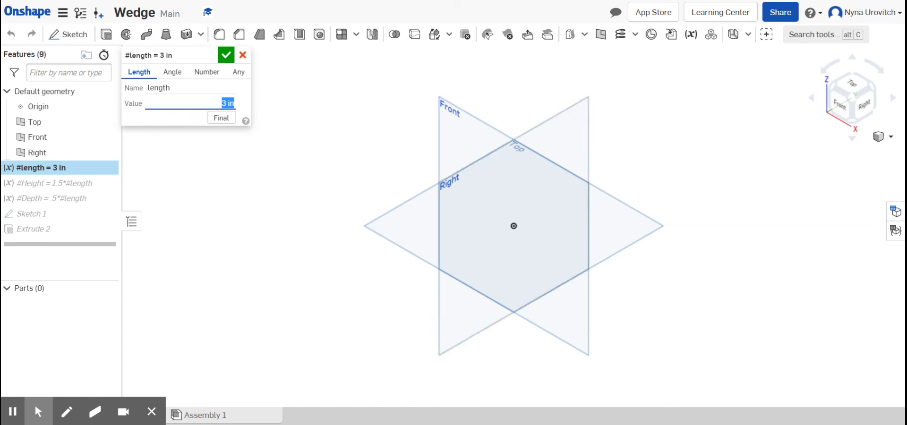
pyautogui.click(222, 103)
pyautogui.press('BackSpace')
pyautogui.click(225, 56)
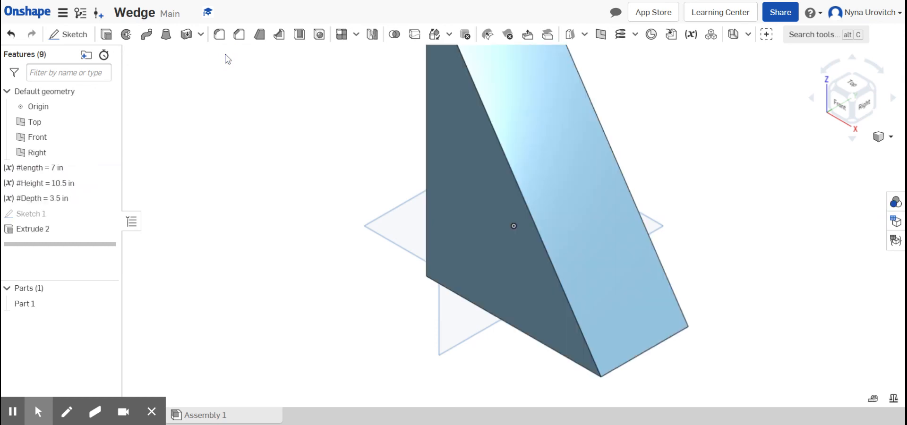
pyautogui.scroll(3, 532, 253)
pyautogui.scroll(-5, 531, 251)
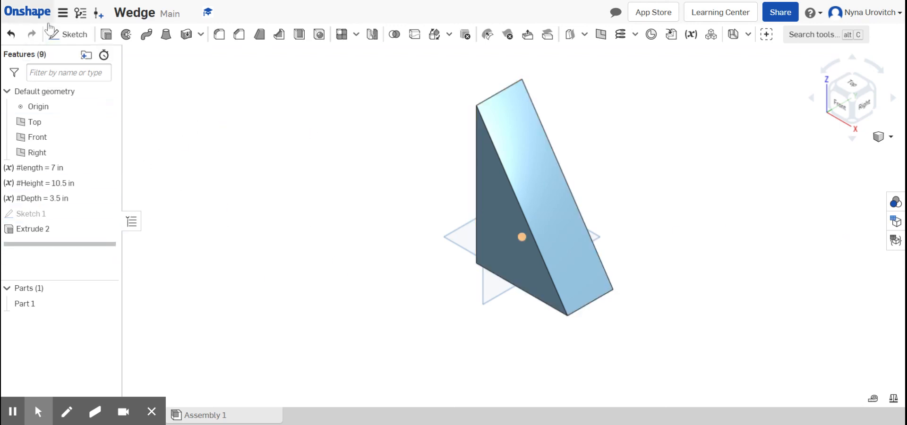
pyautogui.click(11, 38)
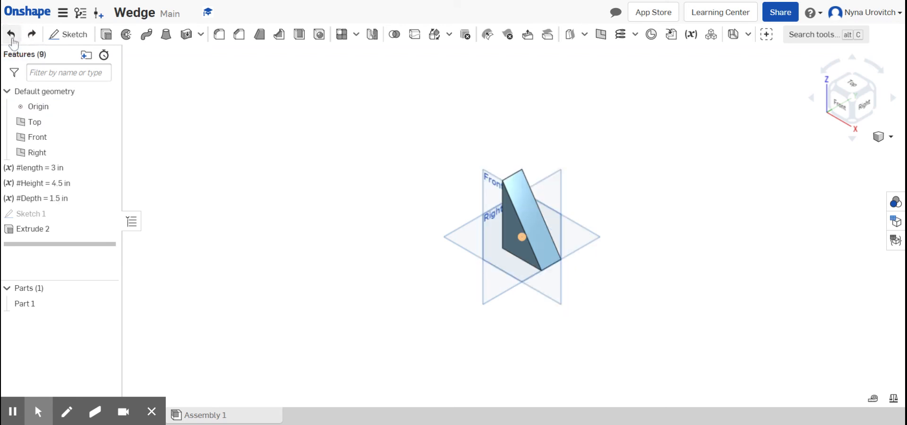